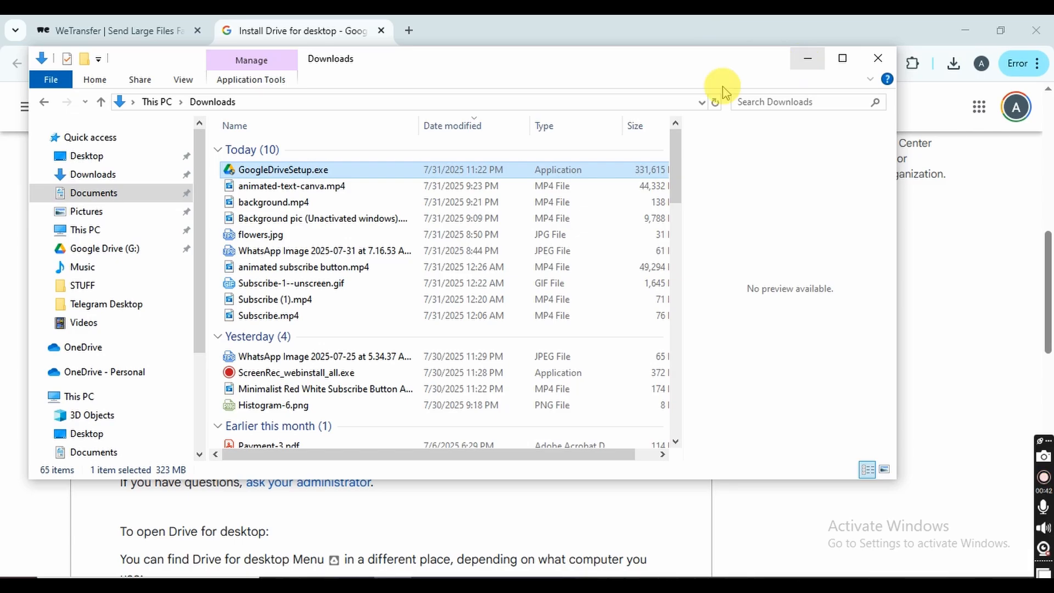
Step: Minimize the Downloads window and the browser, and reposition the Google Drive setup window on the desktop
click(802, 61)
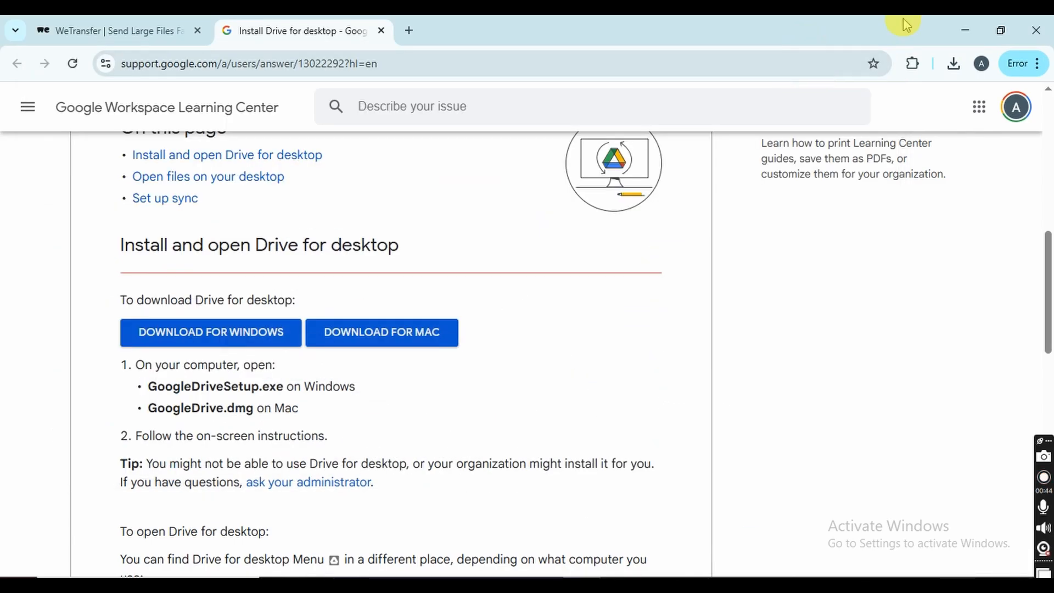
click(965, 30)
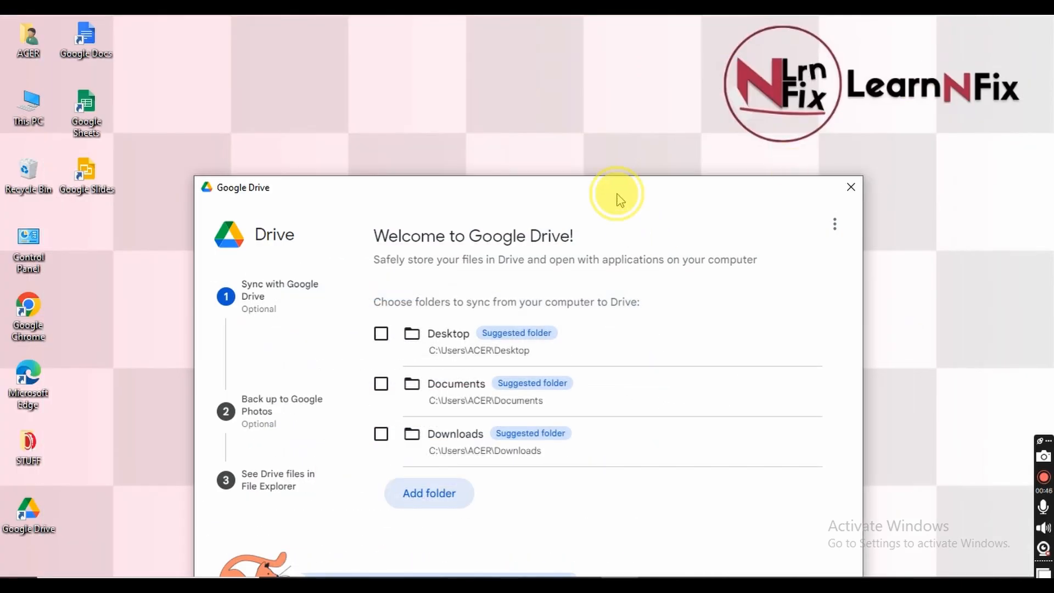
drag(615, 195, 604, 130)
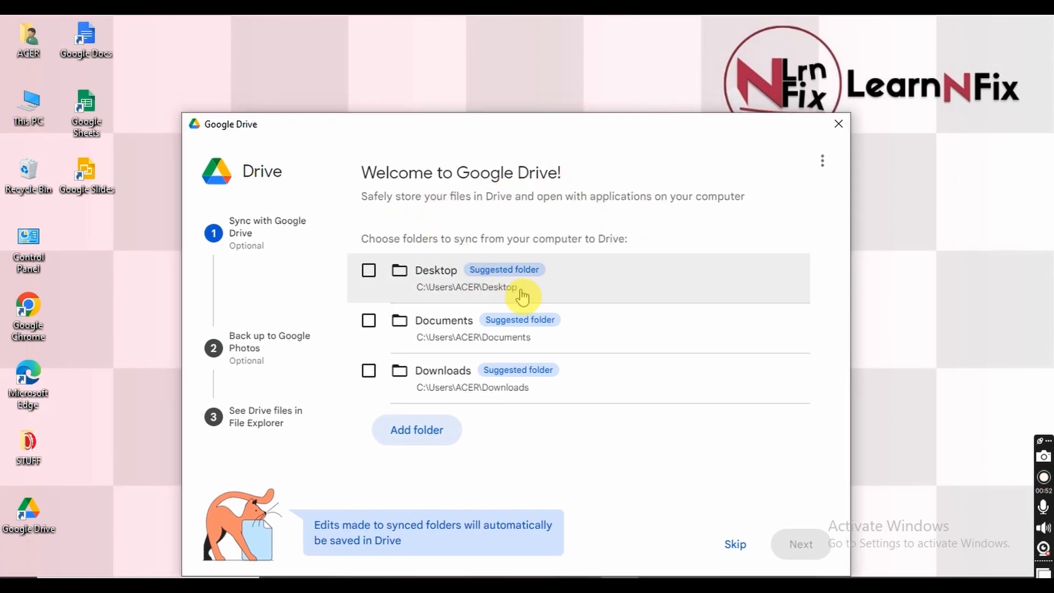
drag(549, 133, 575, 176)
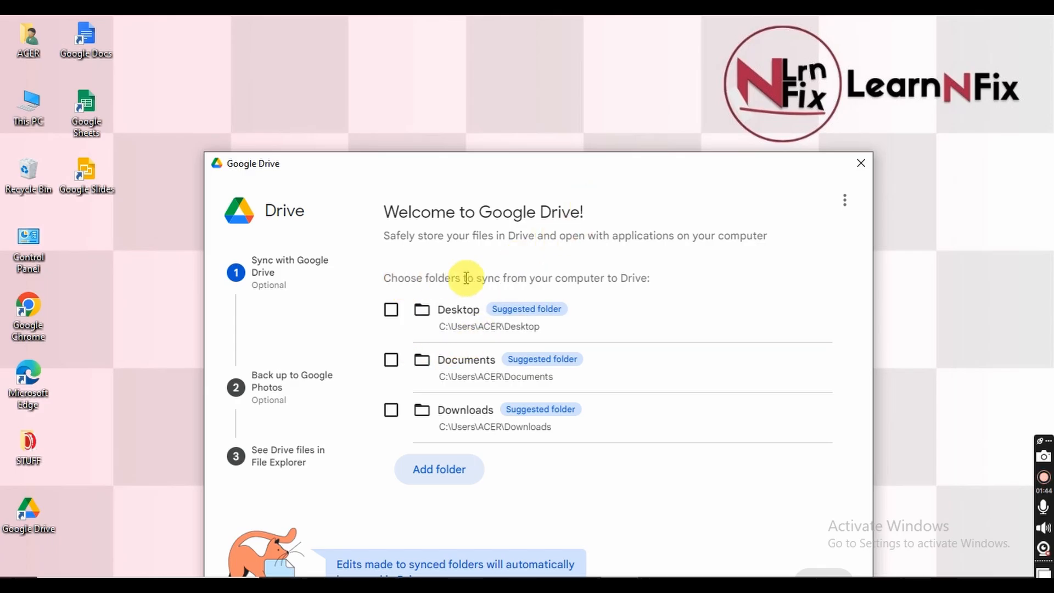
Step: Create a new folder named "work" on the desktop
right_click(222, 58)
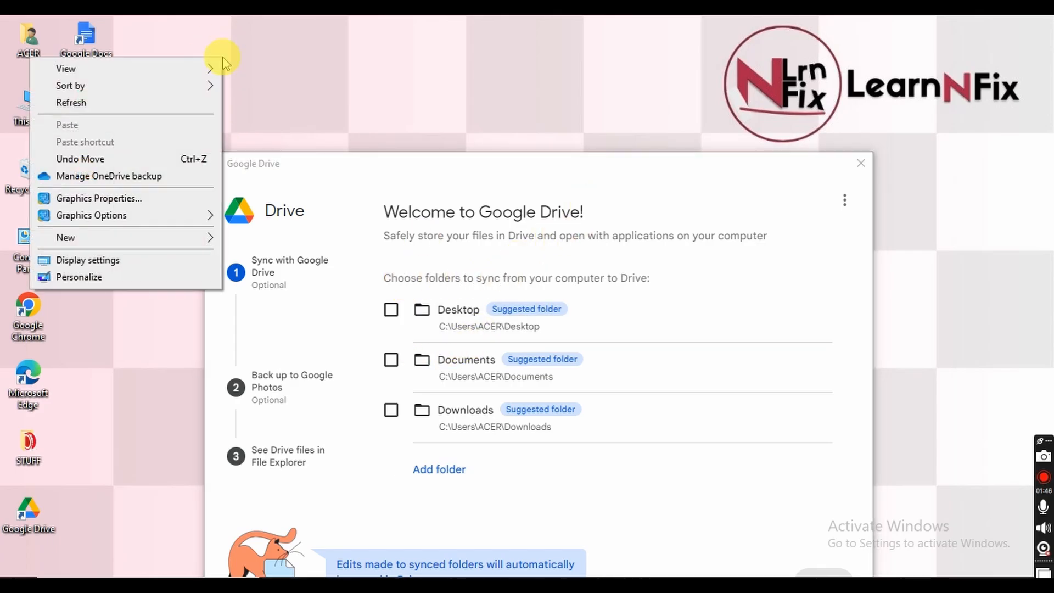
mouse_move(87, 237)
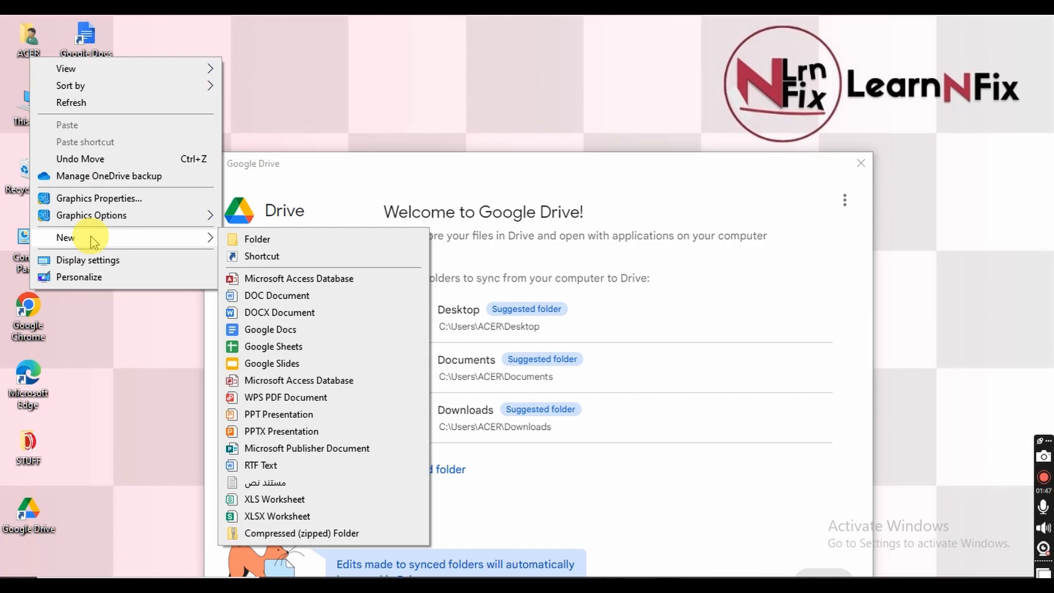
click(284, 240)
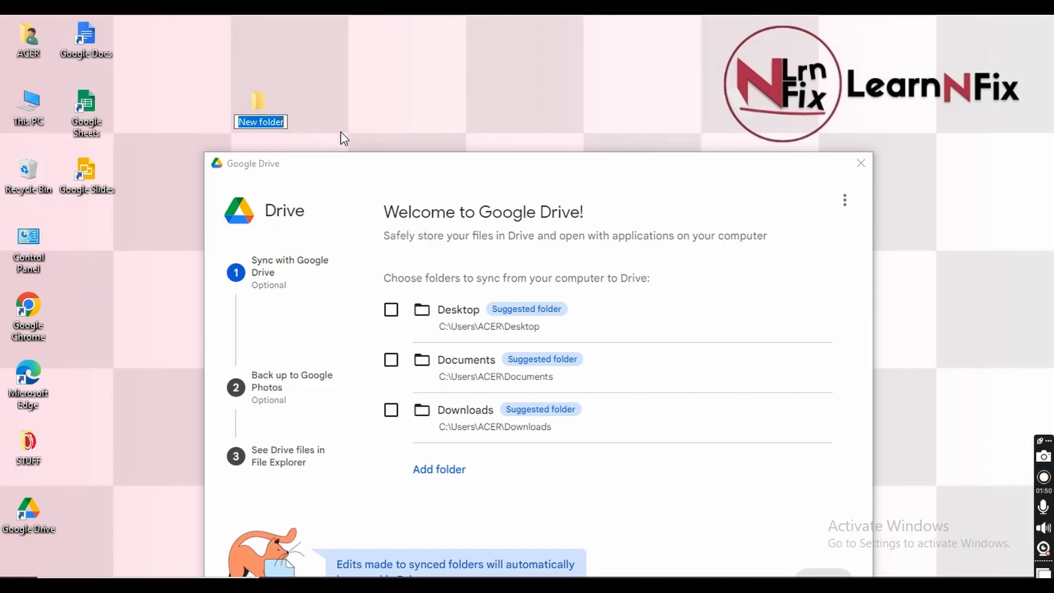
text(work)
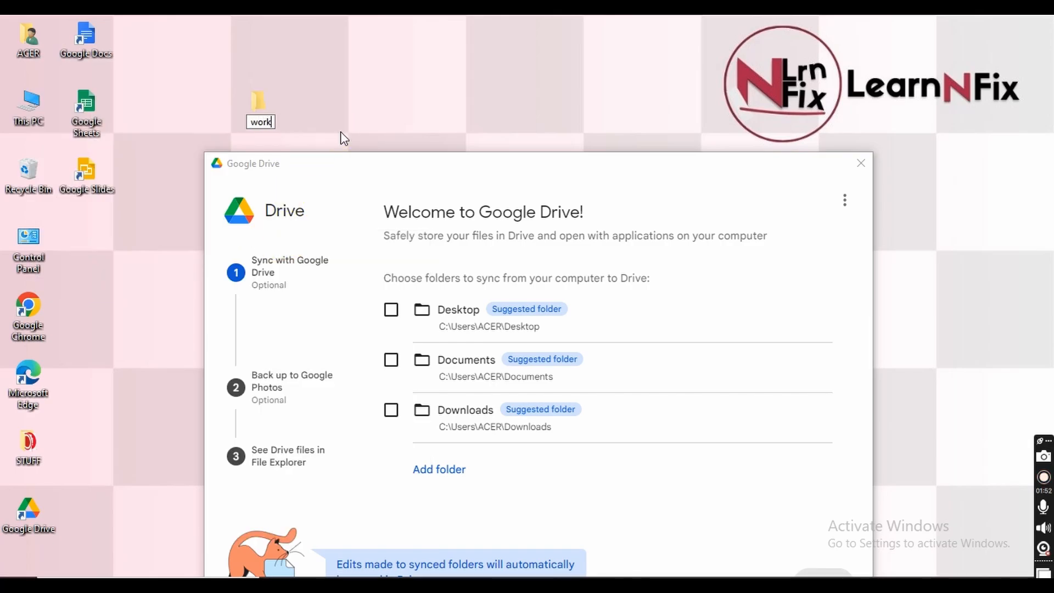
key(Return)
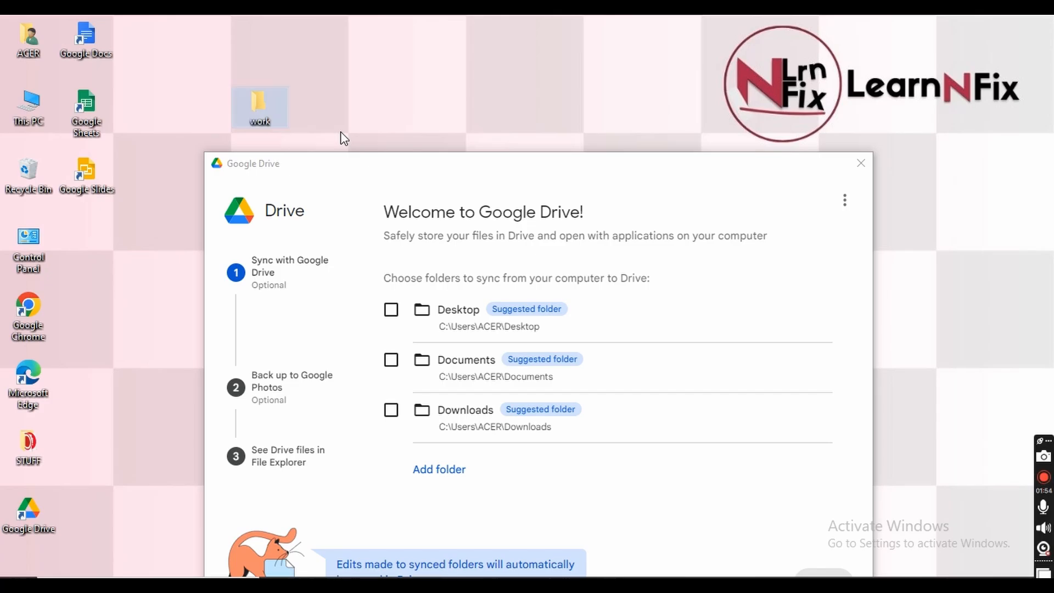
click(242, 104)
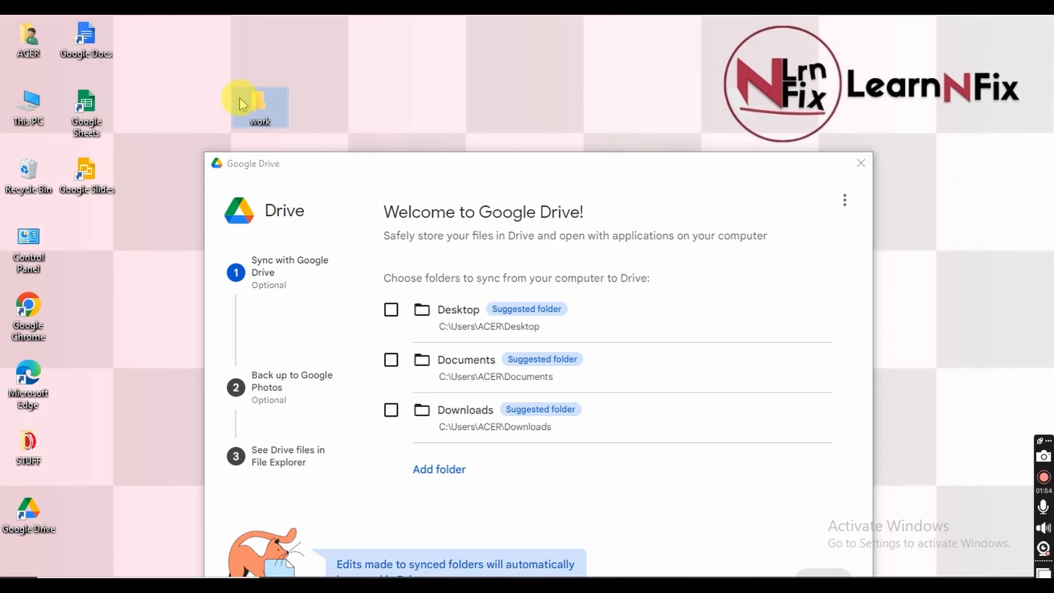
Step: Add the work folder from the Desktop to the folders synced with Drive and proceed to the Google Photos backup stage
click(436, 468)
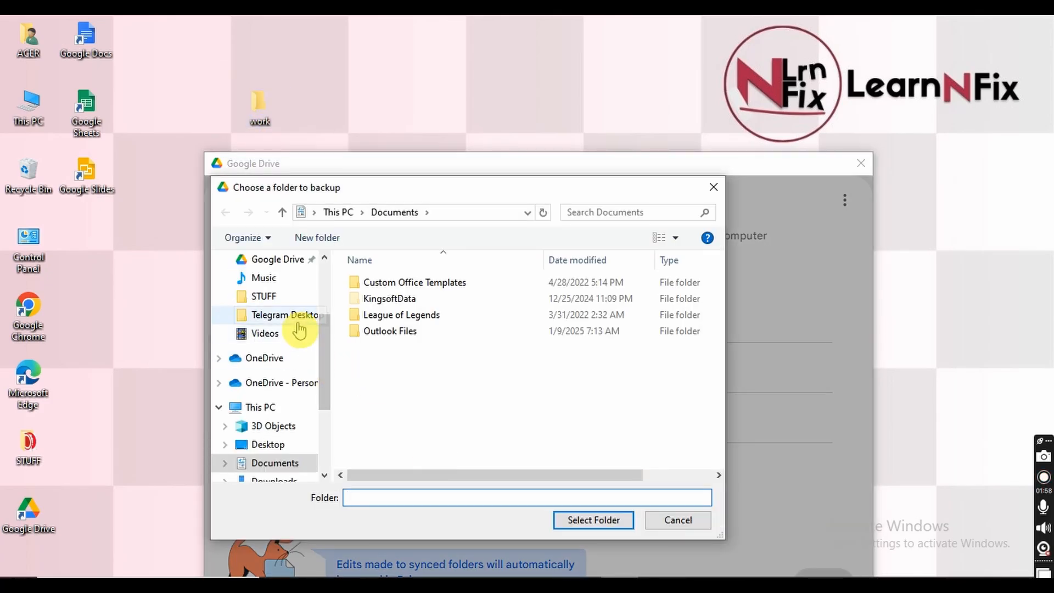
scroll(296, 330, up, 3)
click(269, 291)
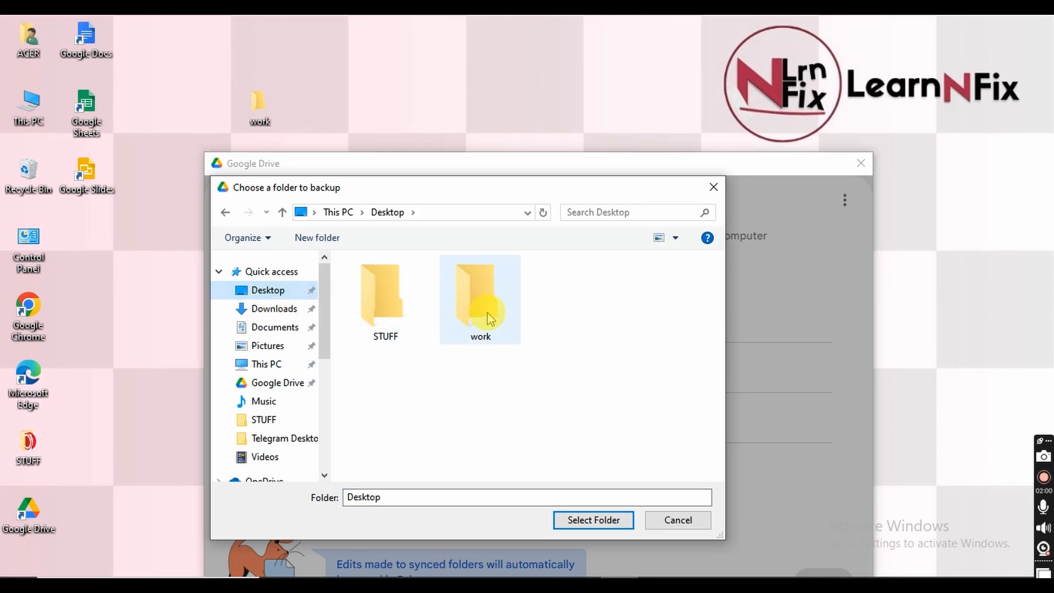
click(483, 307)
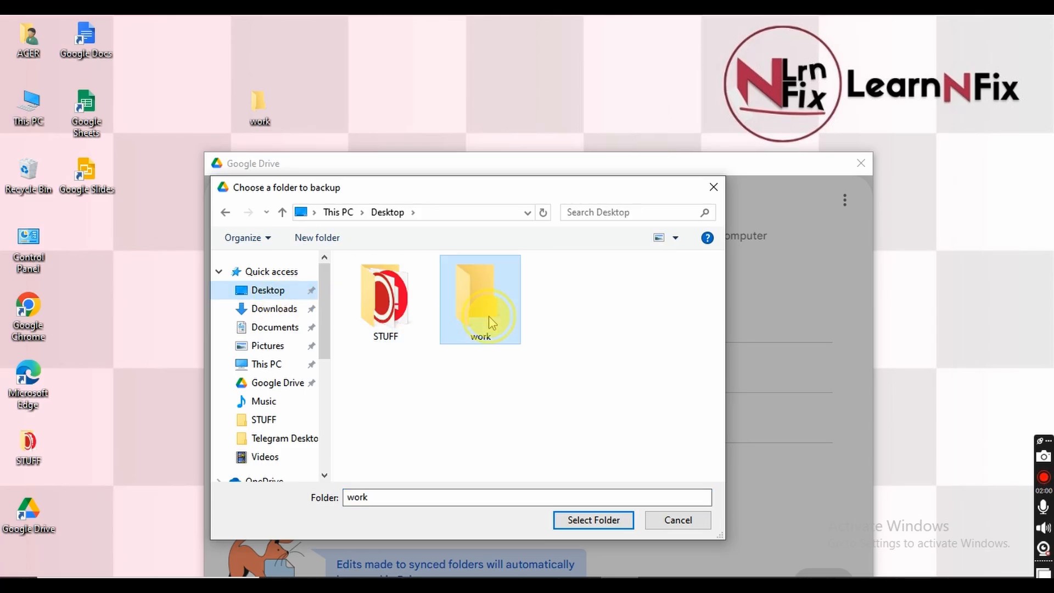
click(595, 522)
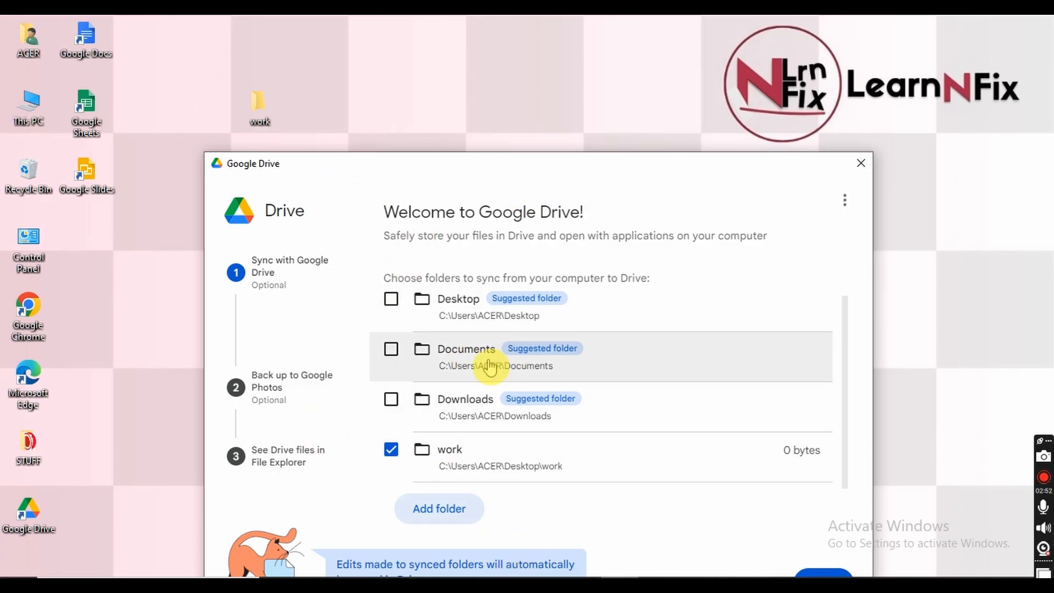
drag(544, 174, 524, 100)
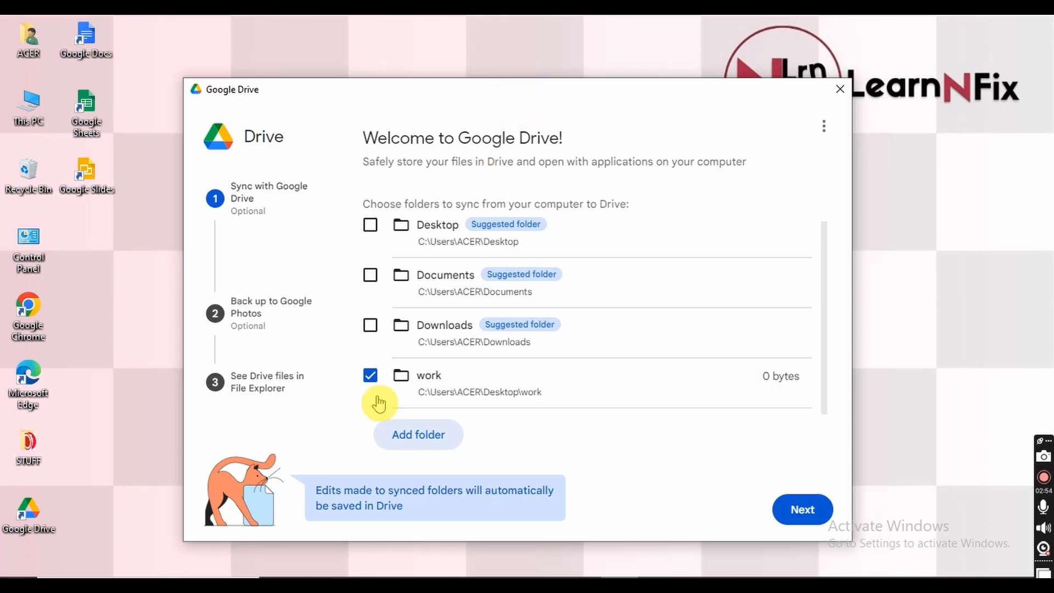
click(805, 508)
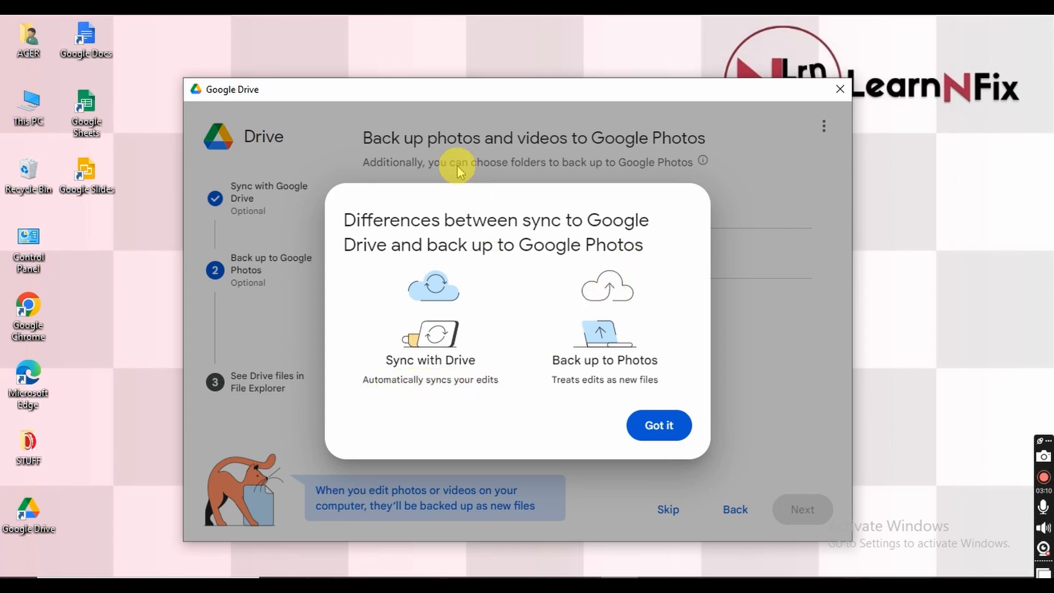
Step: Dismiss the explanation of sync versus backup differences and skip backing up folders to Google Photos
drag(443, 97, 571, 131)
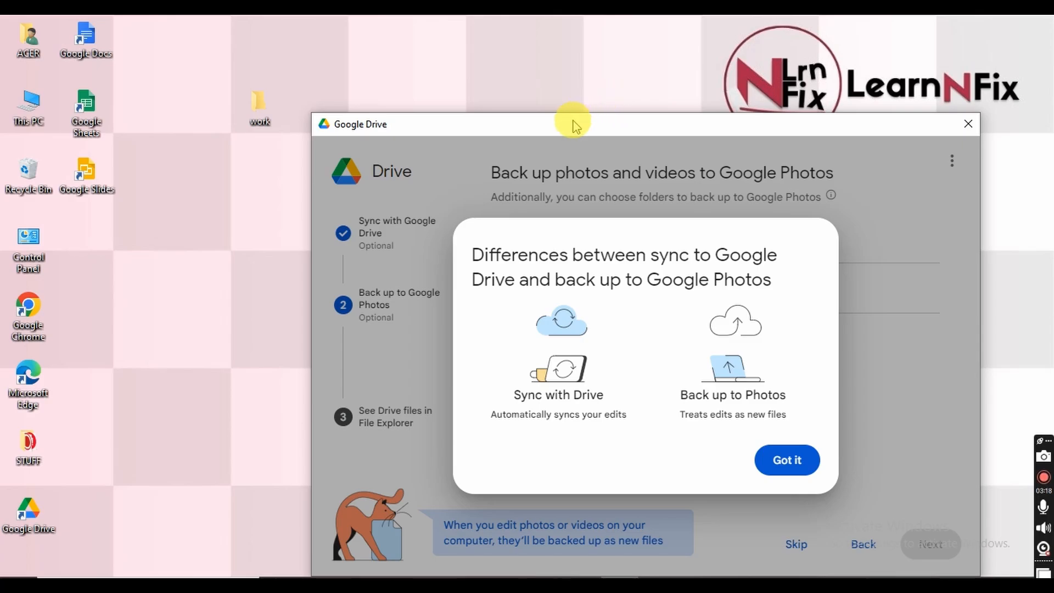
drag(569, 123, 544, 68)
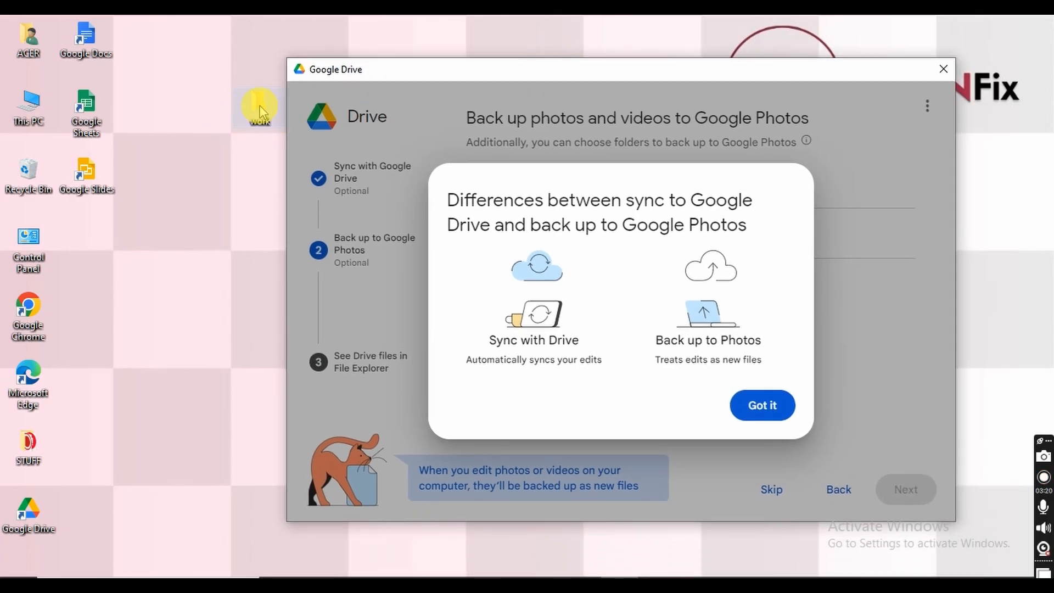
click(772, 409)
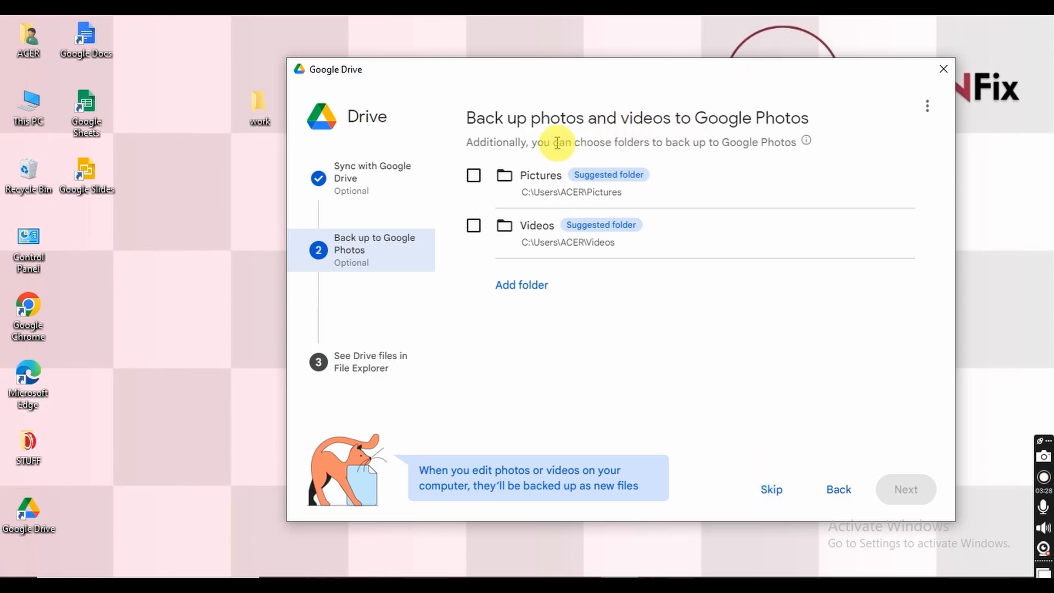
click(771, 489)
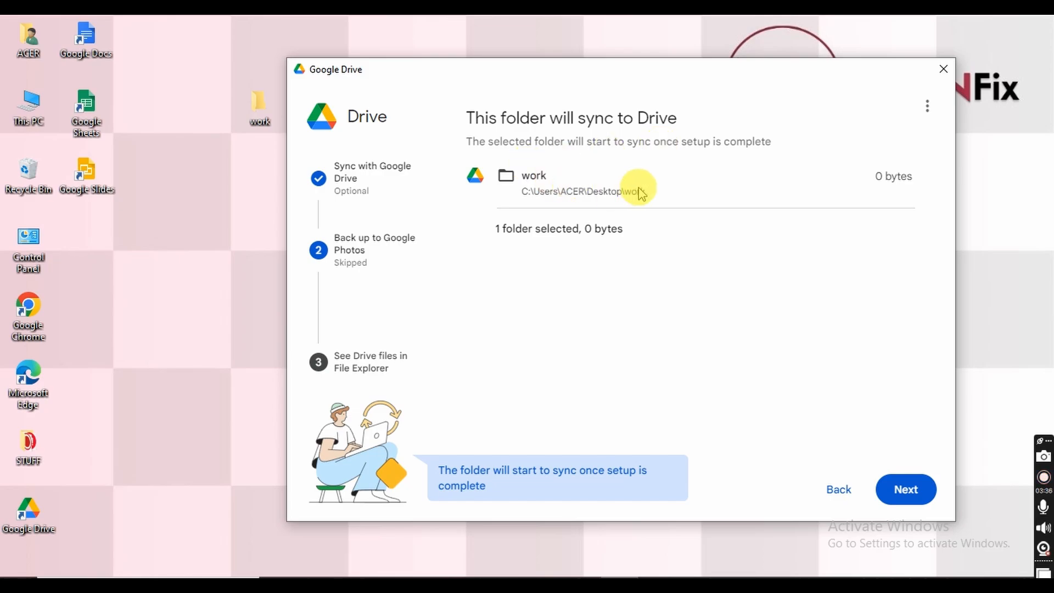
Step: Accept the work folder for syncing, complete the remaining setup pages and open Drive
click(903, 493)
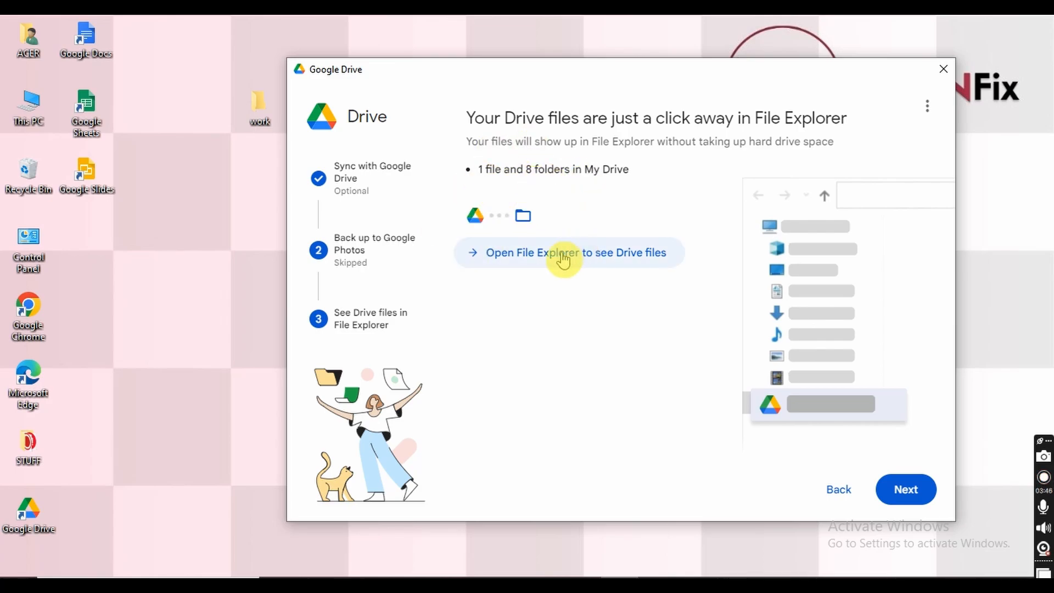
click(923, 489)
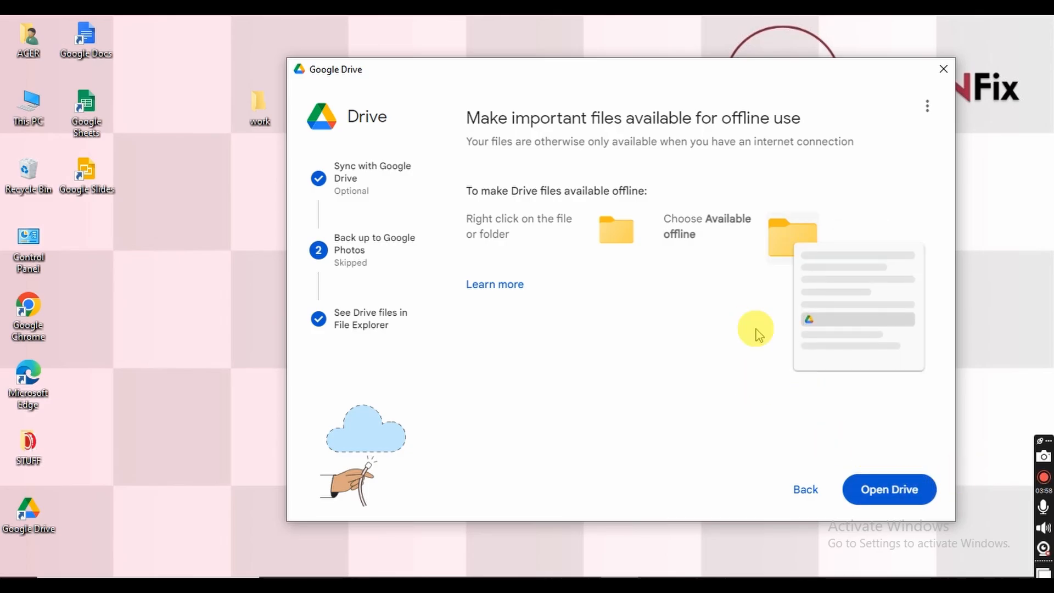
click(896, 497)
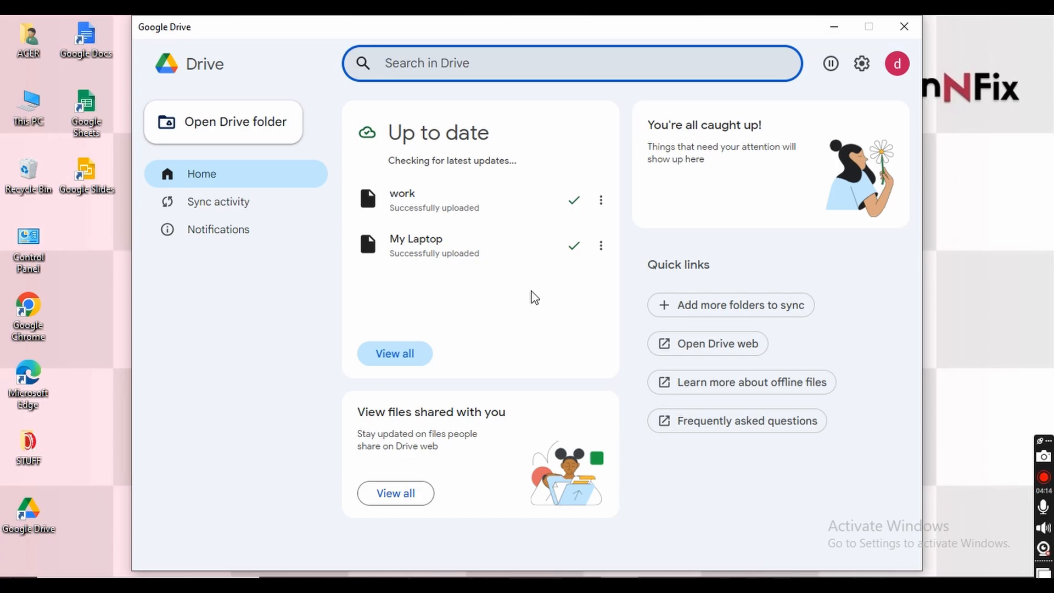
Step: Open the location of the uploaded work folder from Drive's home overview, and close that File Explorer window
click(422, 217)
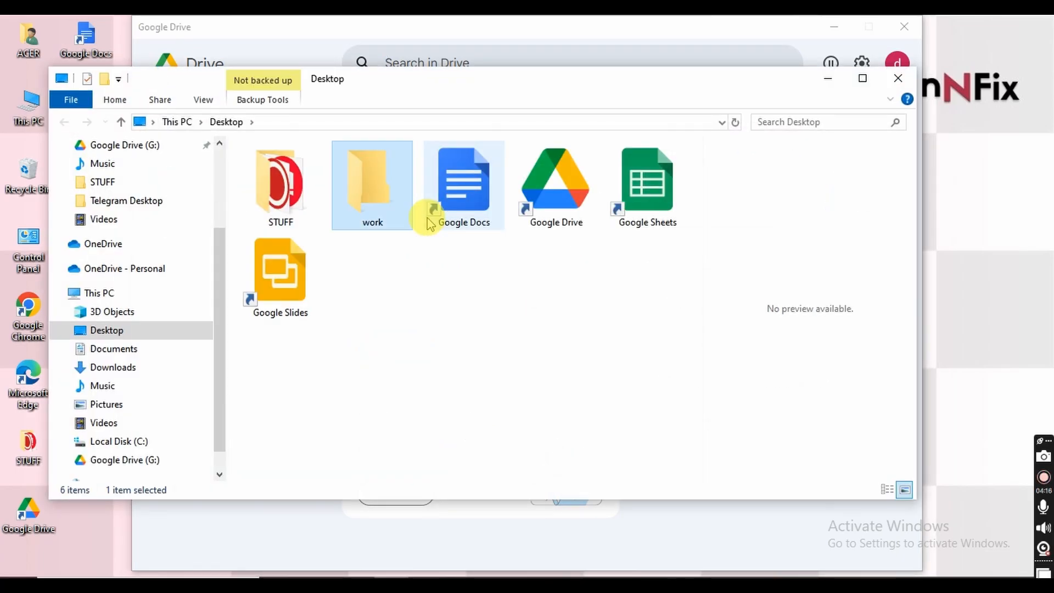
click(410, 207)
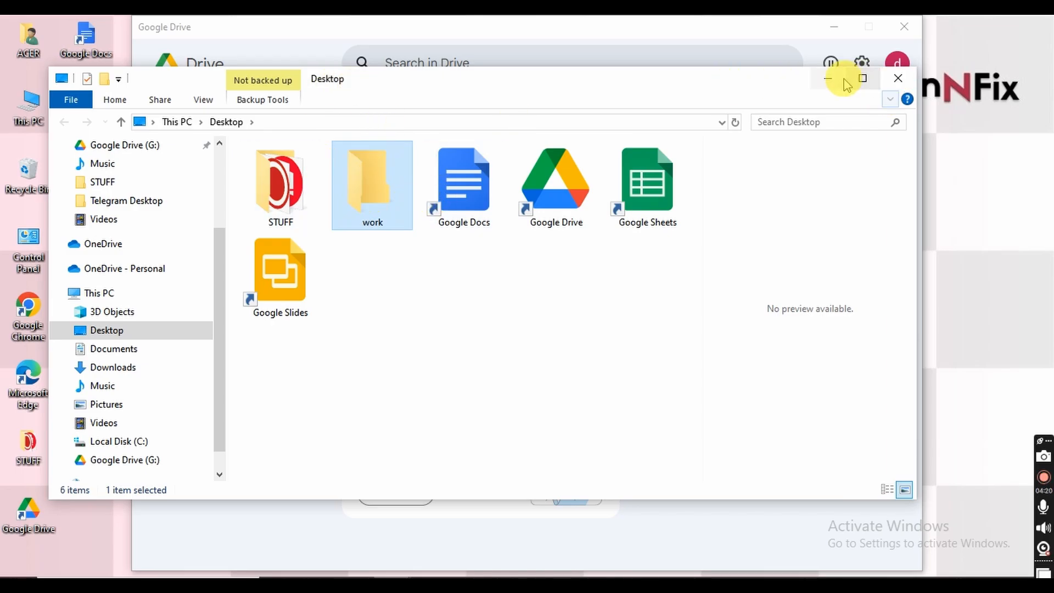
click(898, 78)
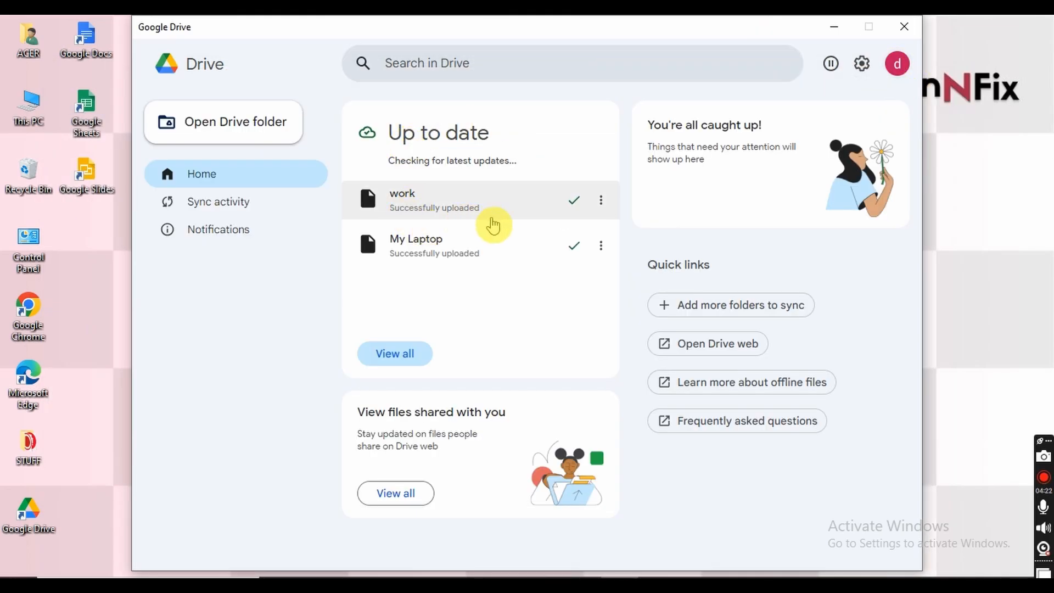
Step: Review the sync activity list, open the work entry's location from it, and close the File Explorer window
click(193, 204)
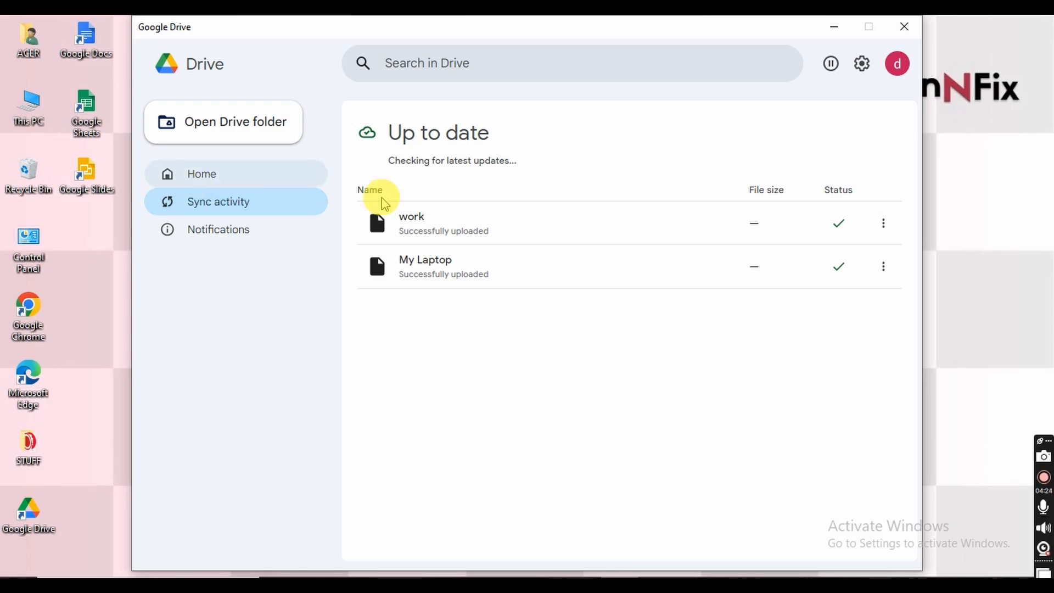
click(419, 222)
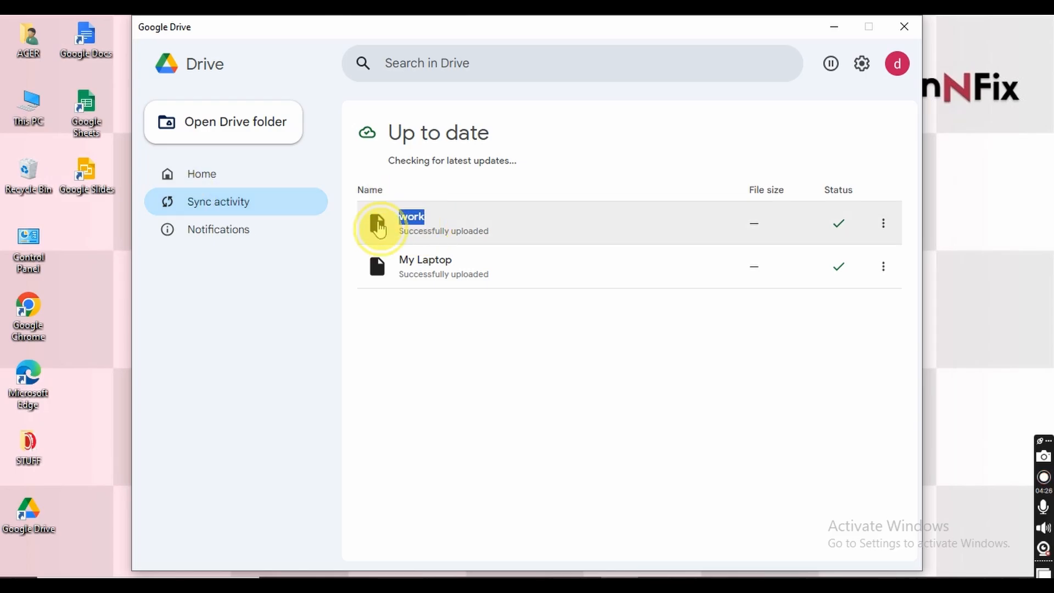
double_click(378, 225)
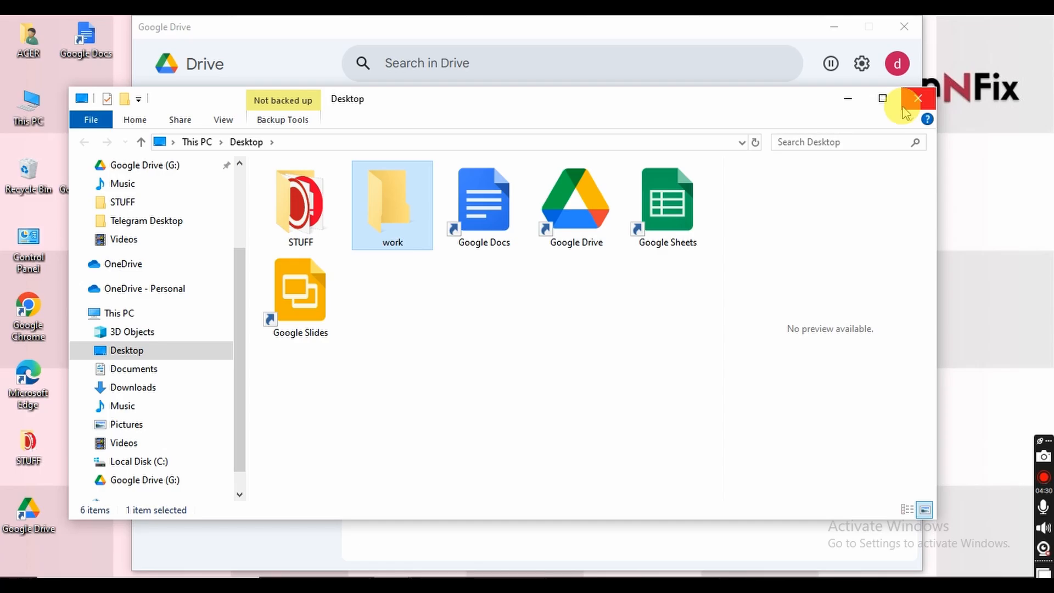
click(906, 102)
Step: Minimize Drive and create a new text document inside the desktop's work folder
click(834, 26)
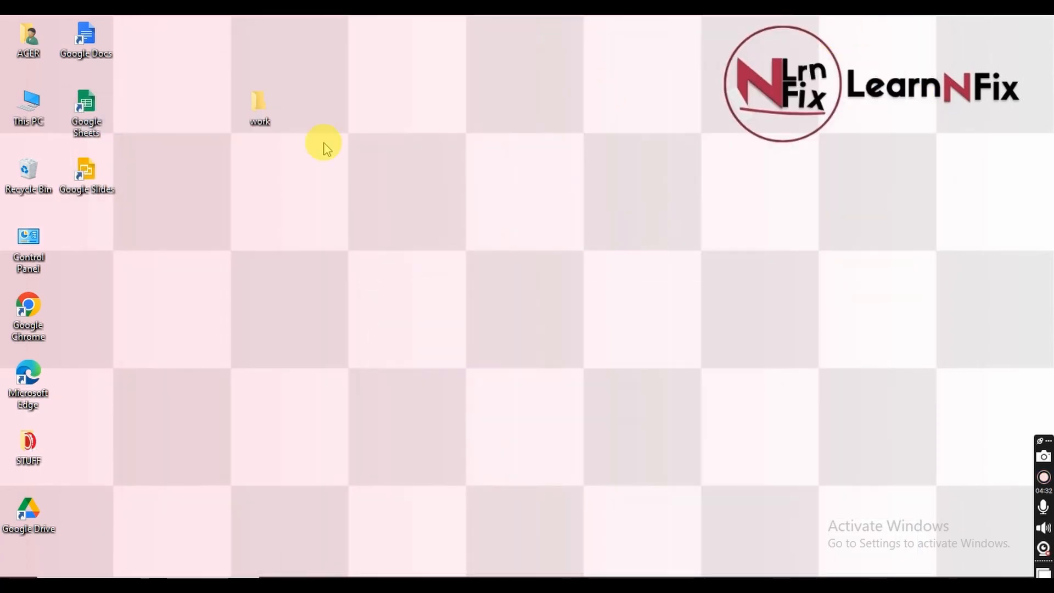
double_click(267, 112)
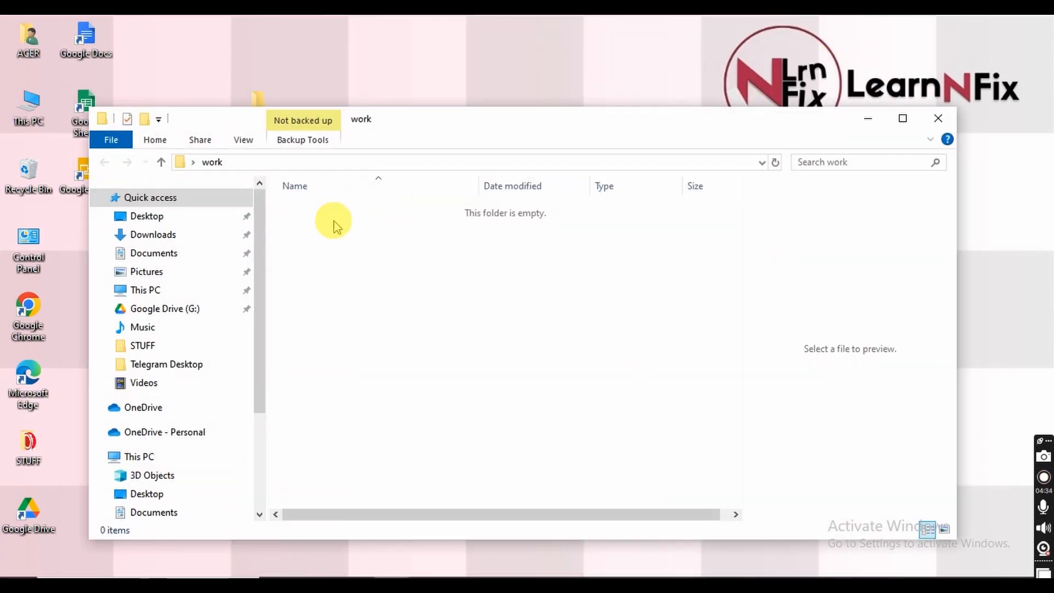
right_click(375, 274)
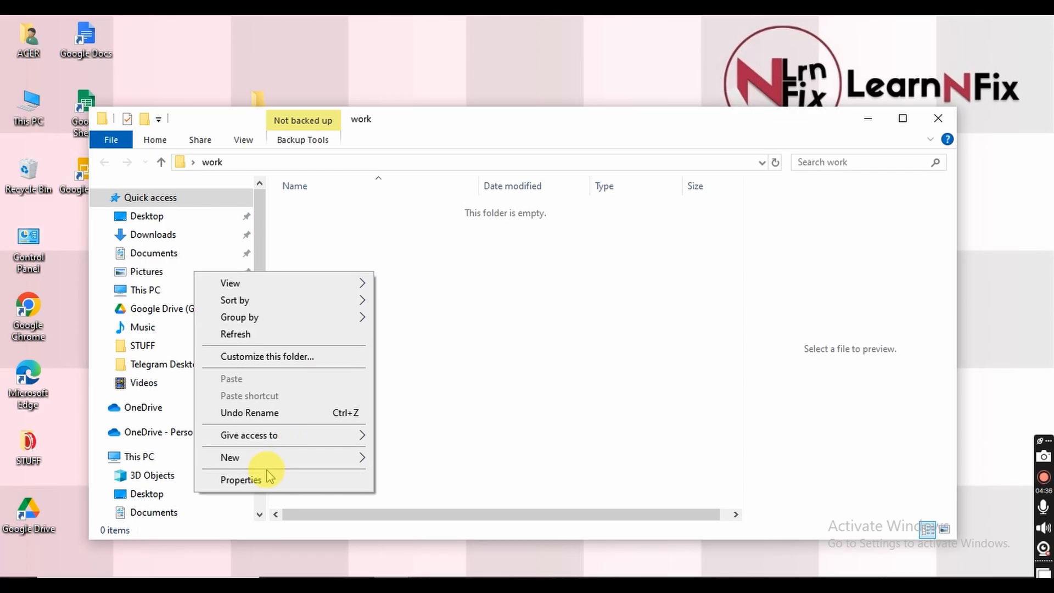
mouse_move(264, 464)
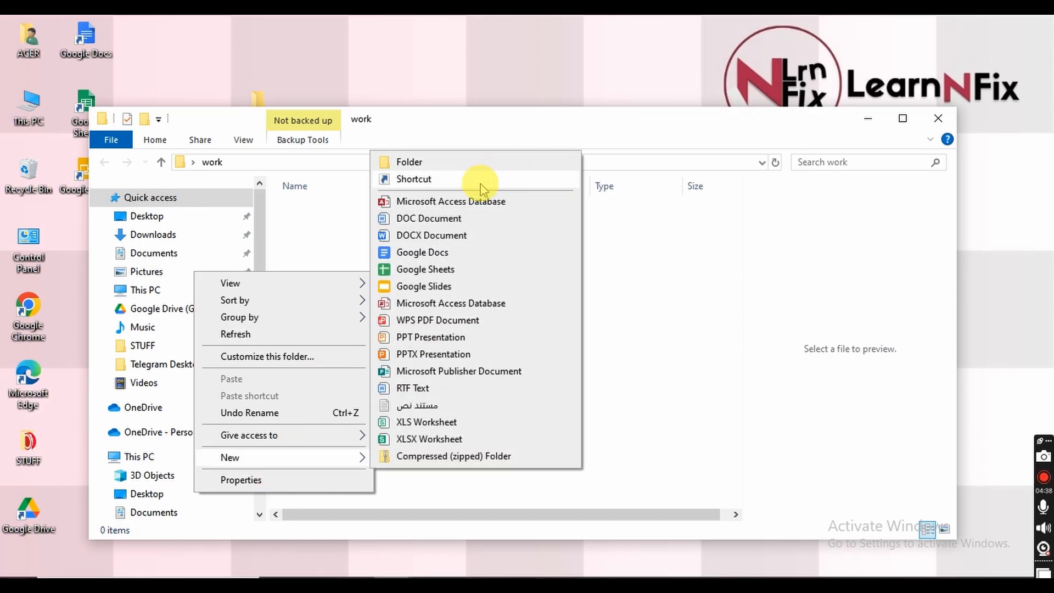
click(419, 406)
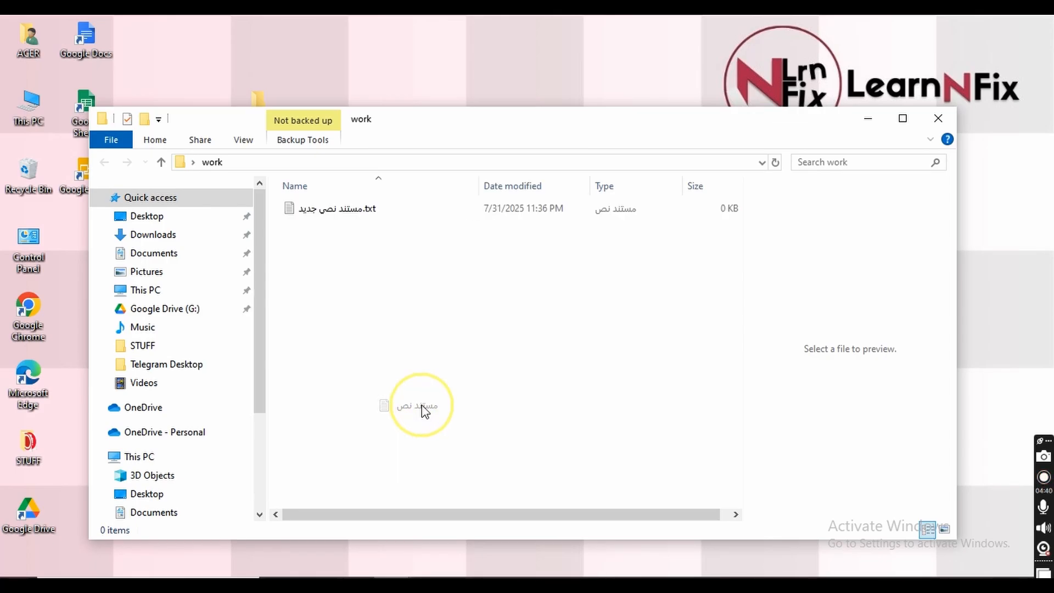
text(work)
click(448, 302)
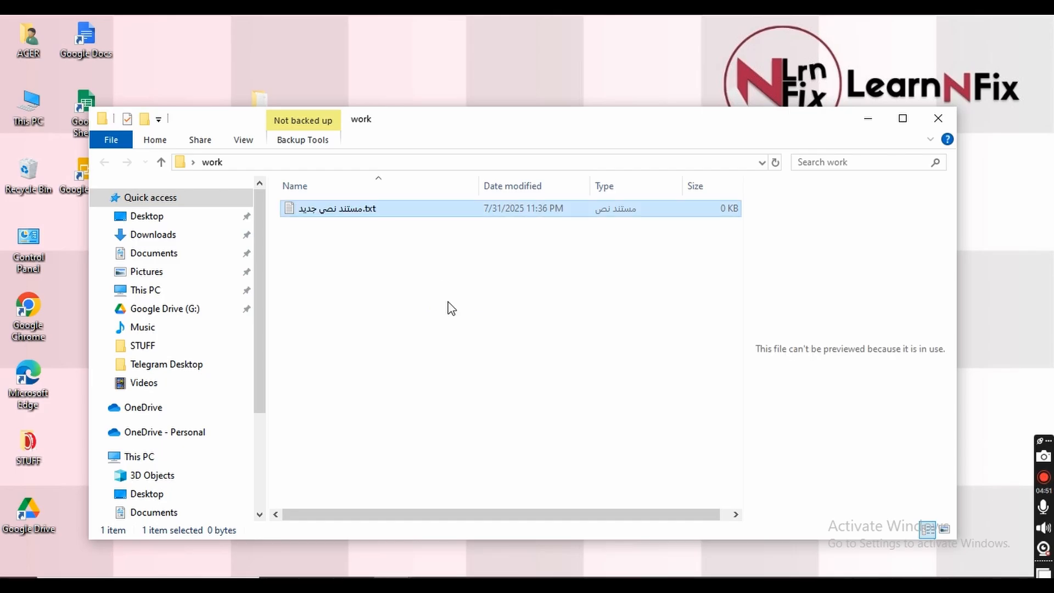
Step: Name the new text file work.txt and create a DOC document with the default name in the work folder
right_click(334, 269)
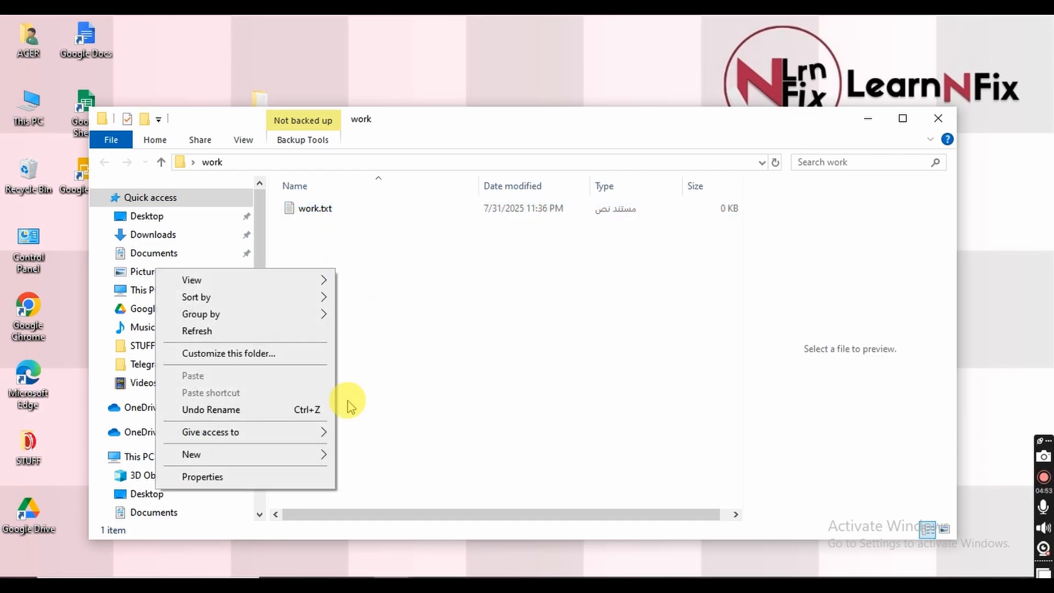
mouse_move(238, 460)
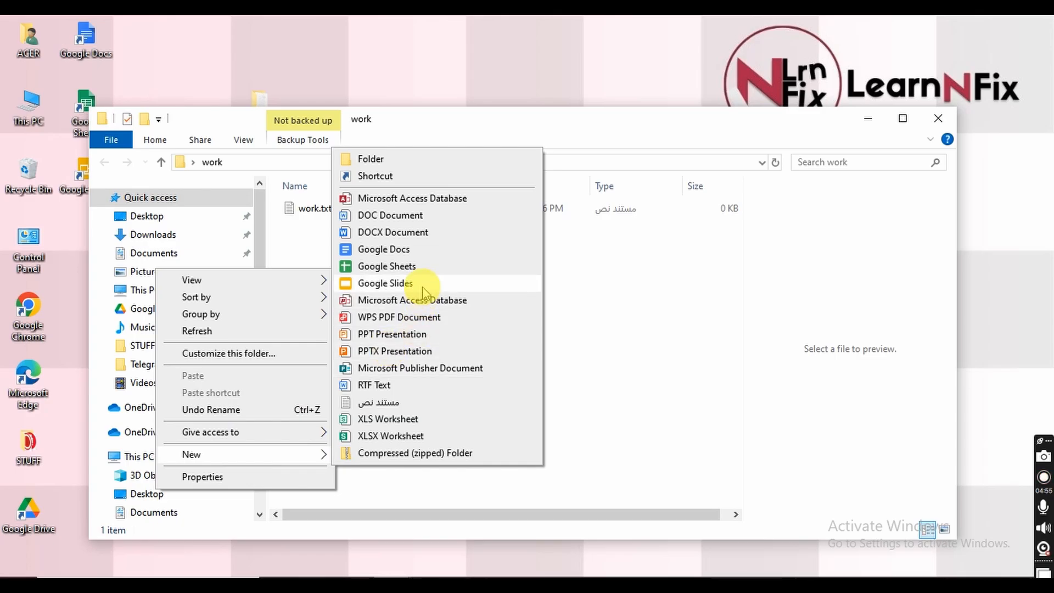
click(382, 216)
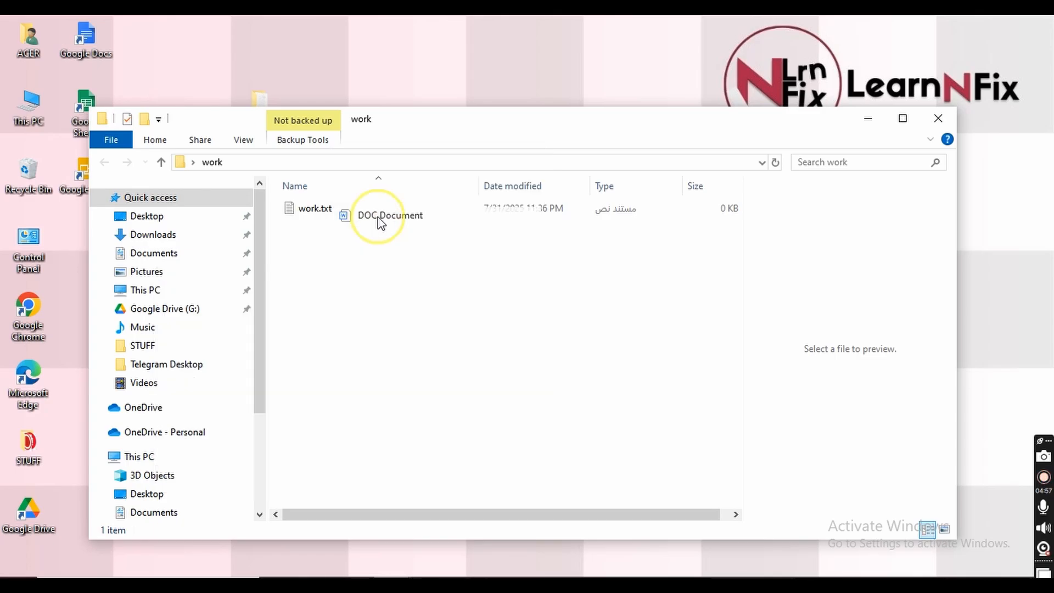
click(418, 275)
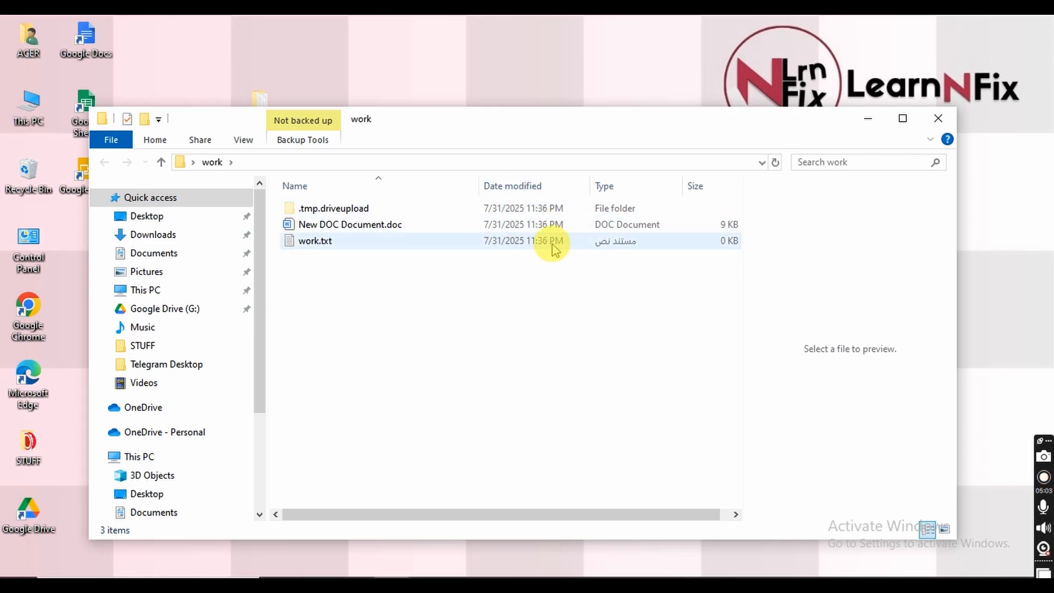
Step: Minimize the work folder, switch to Google Drive to check the new files' sync status in the activity list and home overview, and minimize Drive
click(870, 119)
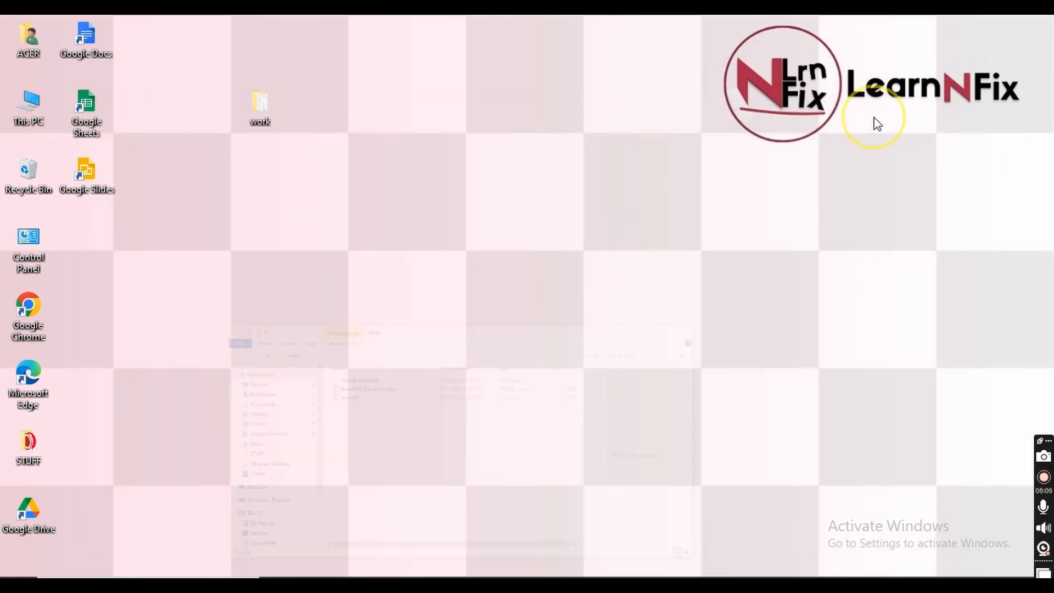
key(alt+Tab)
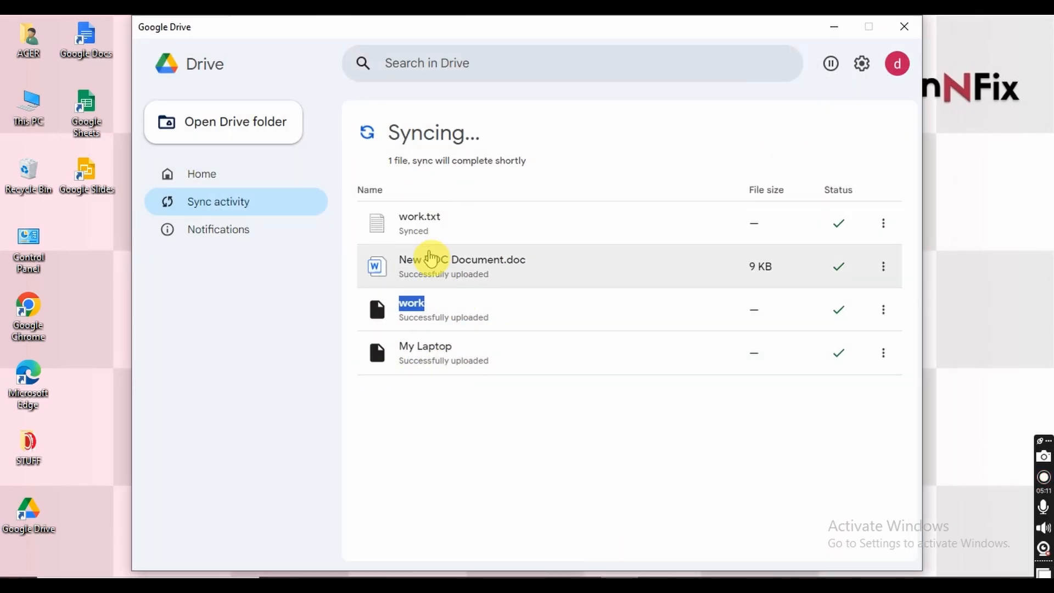
click(233, 172)
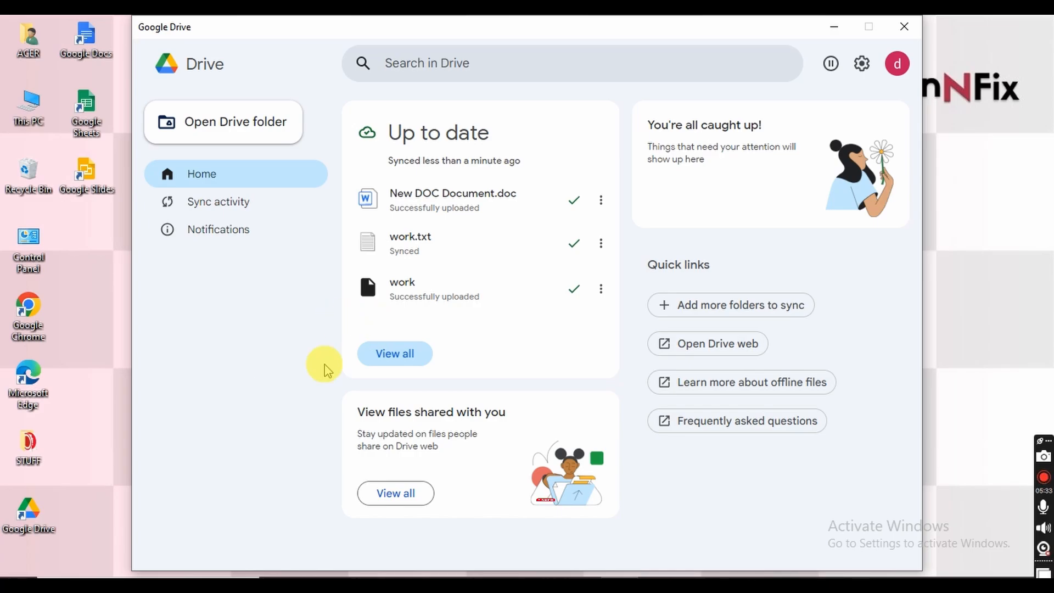
click(832, 30)
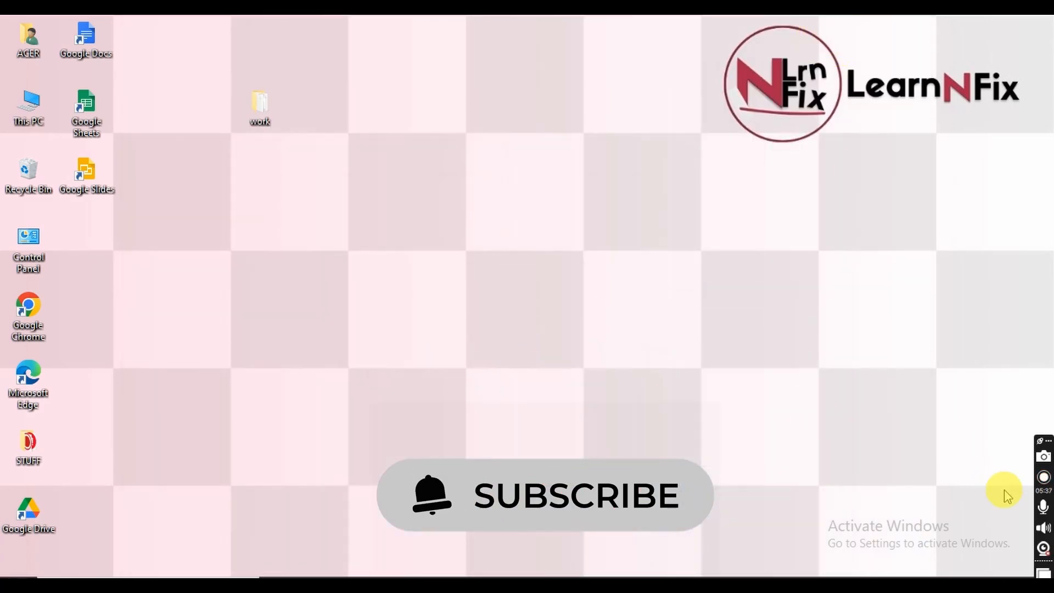